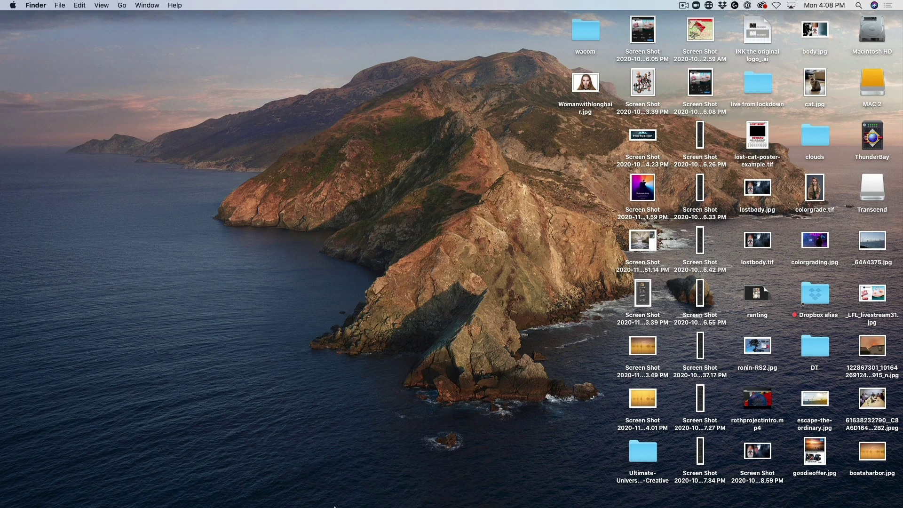
# Switch away from Lightroom Classic to reveal the Finder desktop with the SSD attached
pyautogui.moveTo(335, 499)
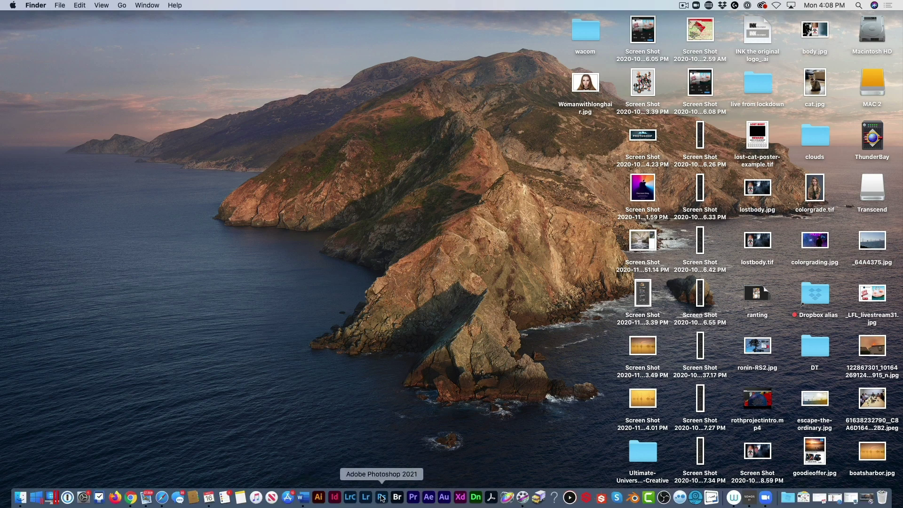
# Bring Lightroom Classic back from the Dock to its Library module
pyautogui.click(352, 498)
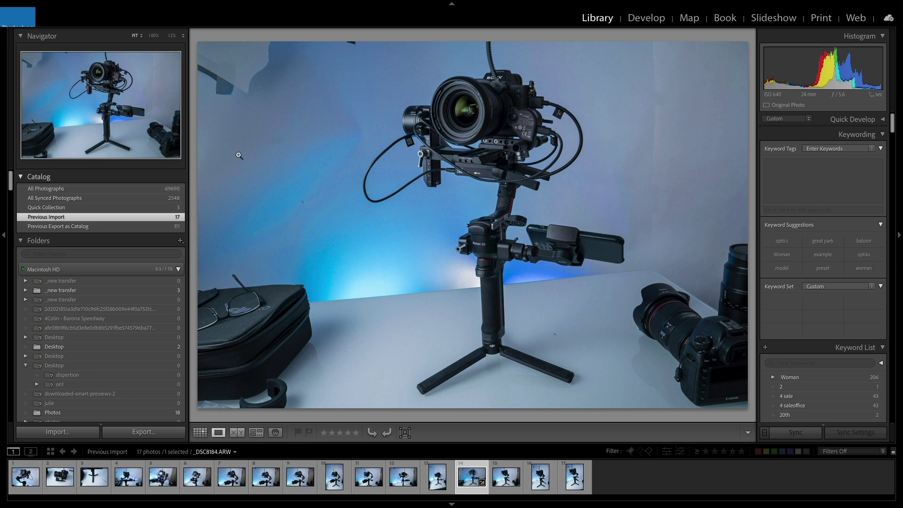
# Hold Option and choose Import Catalog to start importing from another catalog
pyautogui.moveTo(440, 2)
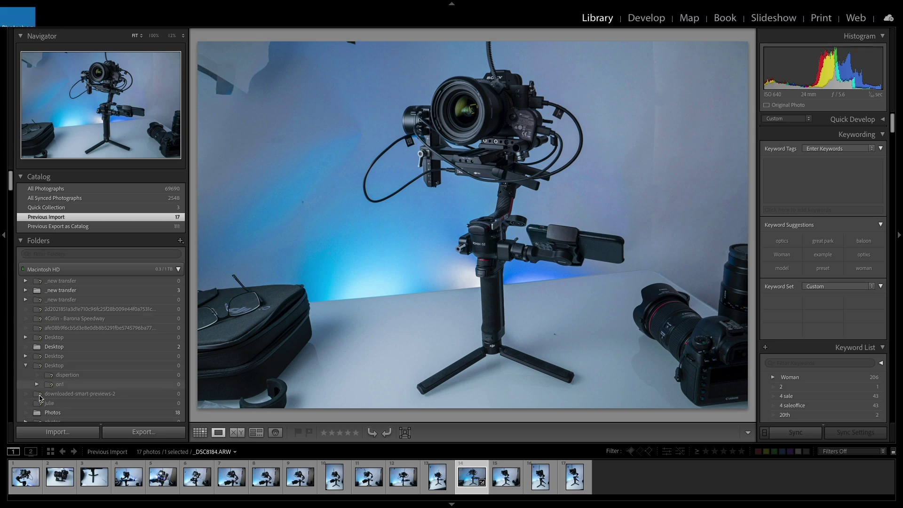
pyautogui.press('alt')
pyautogui.keyDown('alt'); pyautogui.click(58, 435); pyautogui.keyUp('alt')
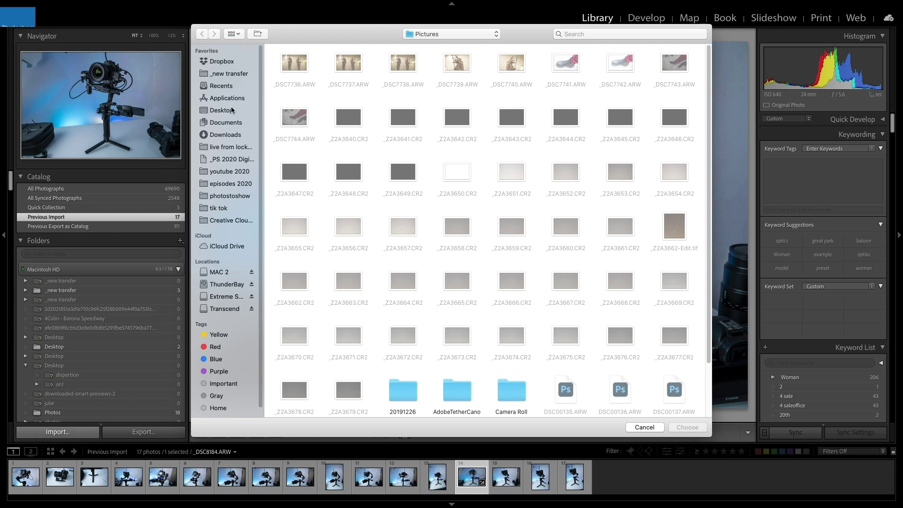
# Choose Hawaii 2020.lrcat from Extreme SSD > LR Hawaii > Hawaii 2020 as the source catalog
pyautogui.click(219, 297)
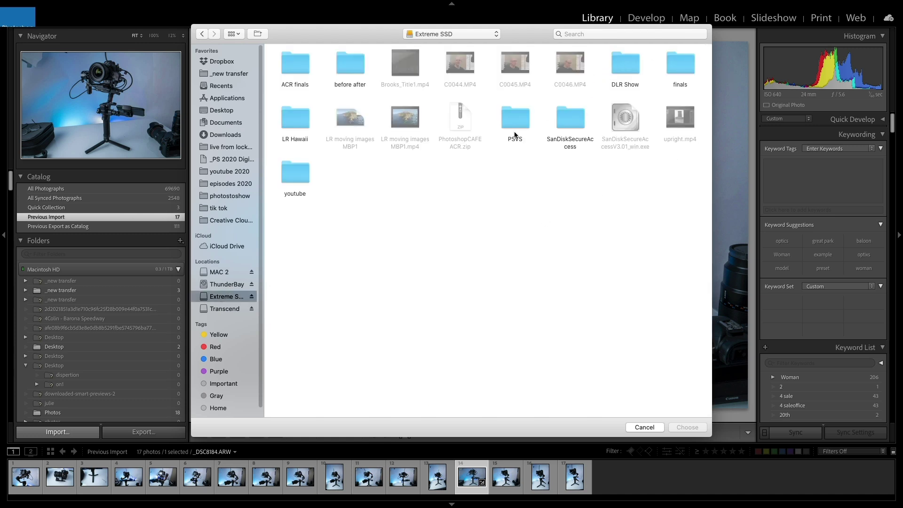
pyautogui.doubleClick(294, 124)
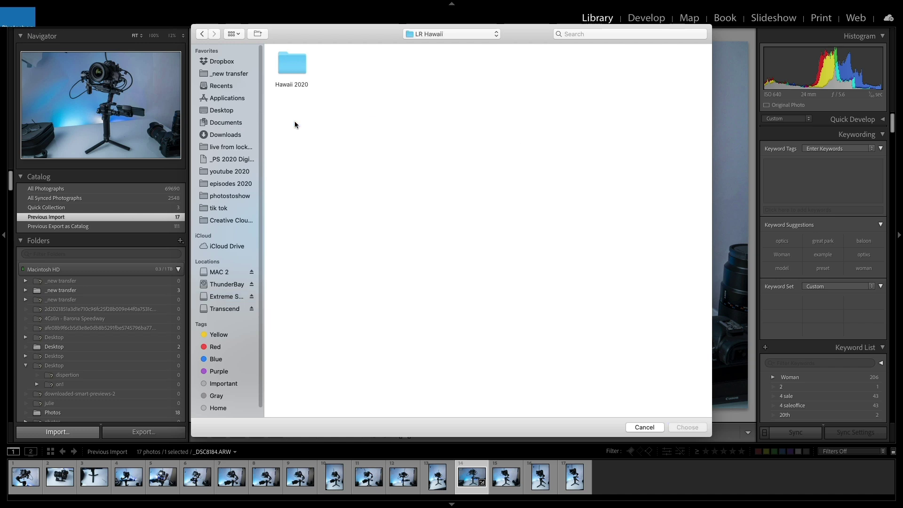
pyautogui.click(297, 64)
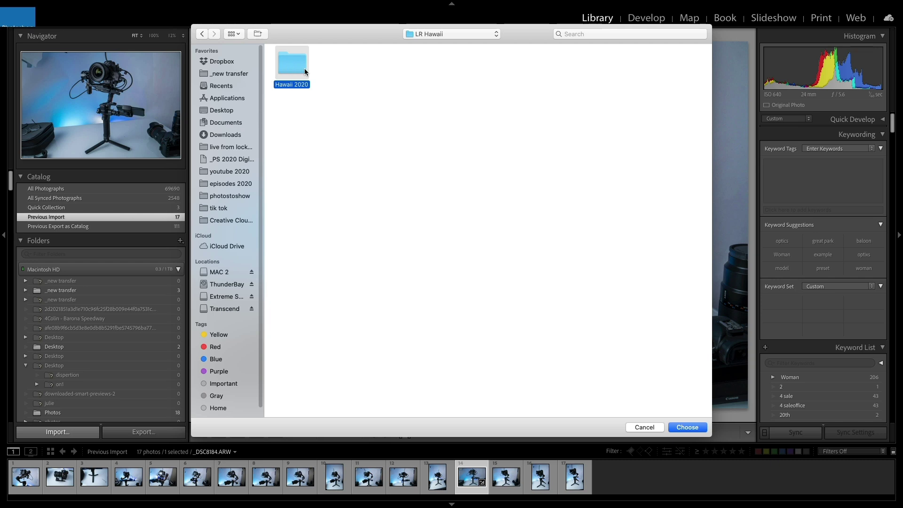
pyautogui.click(689, 425)
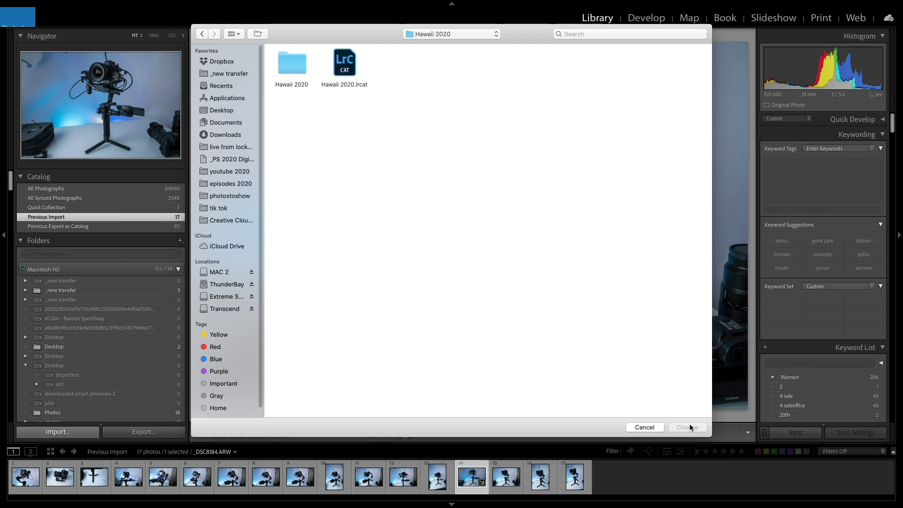
pyautogui.click(340, 60)
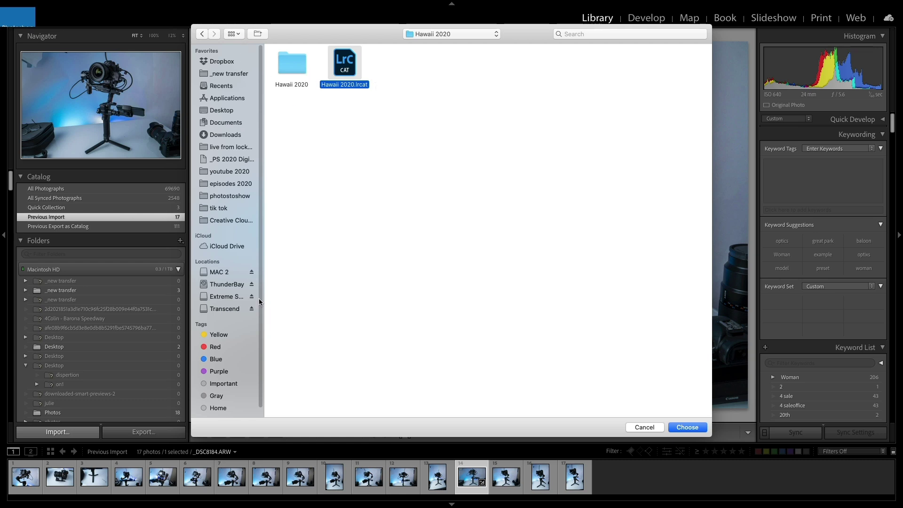
pyautogui.click(687, 428)
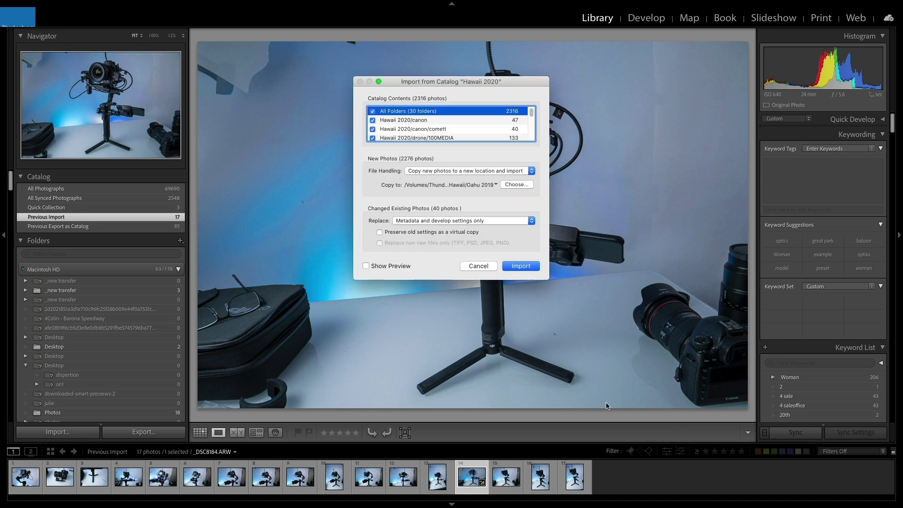
# Enable Show Preview in Import from Catalog and enlarge the dialog to see all folders
pyautogui.moveTo(400, 81); pyautogui.dragTo(267, 76)
pyautogui.click(266, 261)
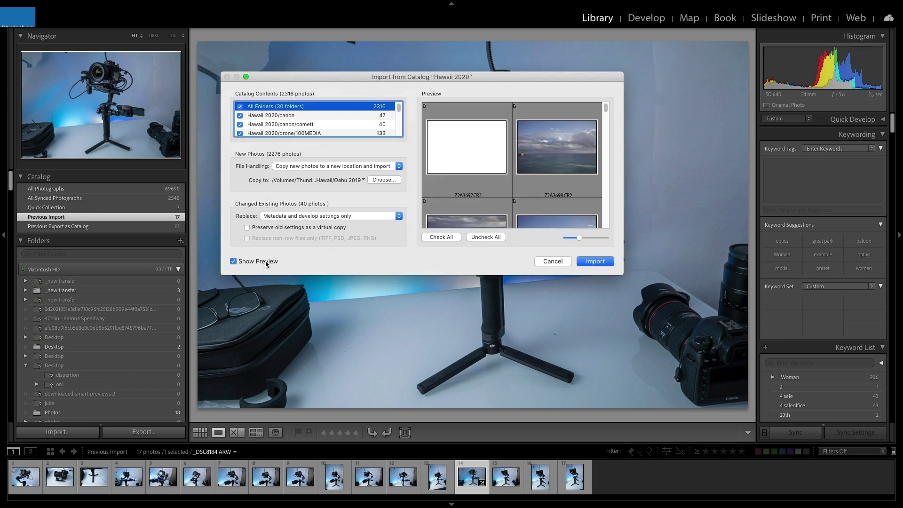
pyautogui.moveTo(606, 110)
pyautogui.mouseDown()
pyautogui.moveTo(605, 228)
pyautogui.moveTo(614, 106)
pyautogui.mouseUp()
pyautogui.scroll(-1, 321, 117)
pyautogui.scroll(-10, 319, 118)
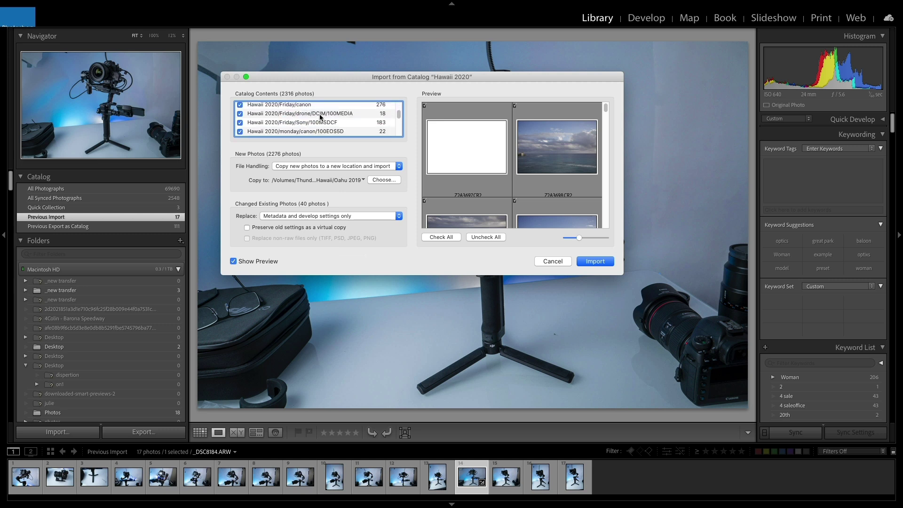
pyautogui.scroll(5, 319, 119)
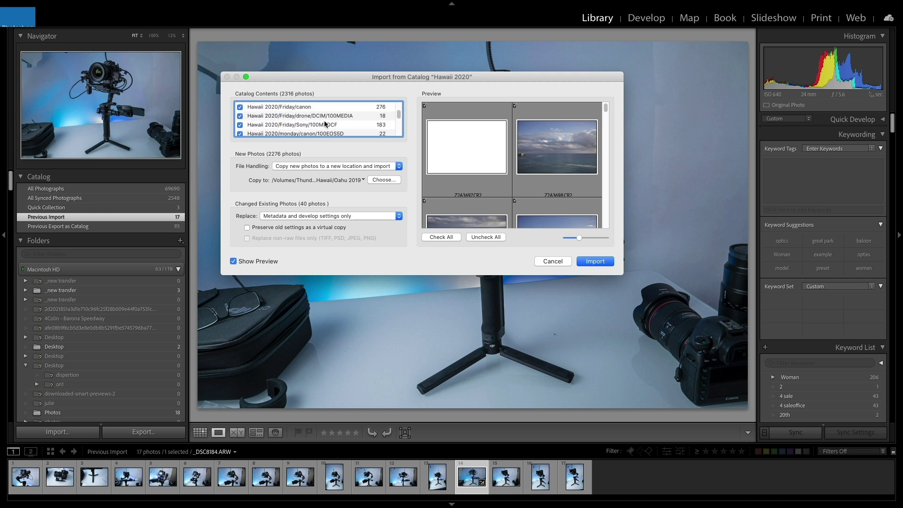
pyautogui.moveTo(620, 275); pyautogui.dragTo(823, 483)
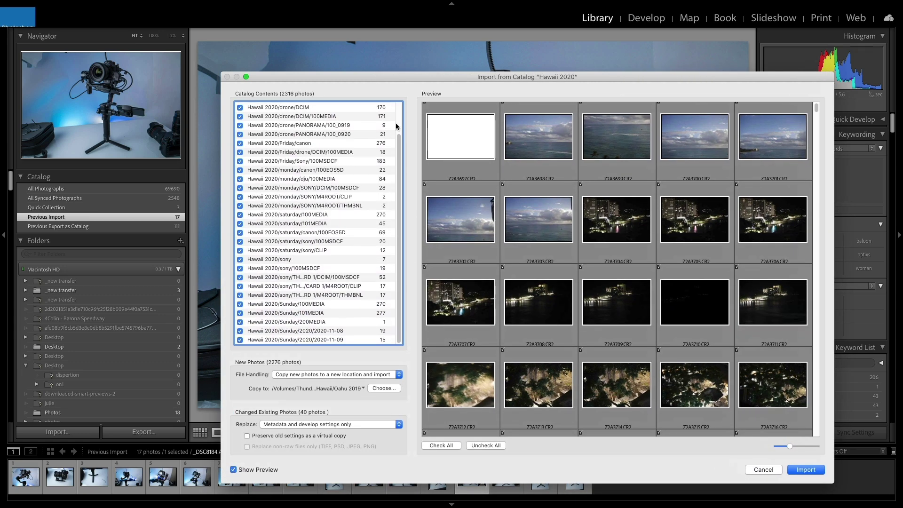
pyautogui.moveTo(374, 76); pyautogui.dragTo(208, 16)
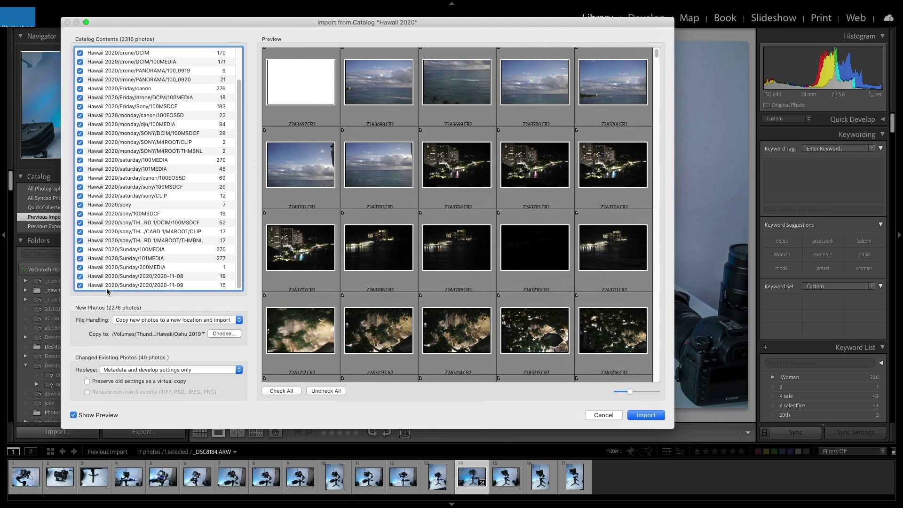
pyautogui.click(128, 321)
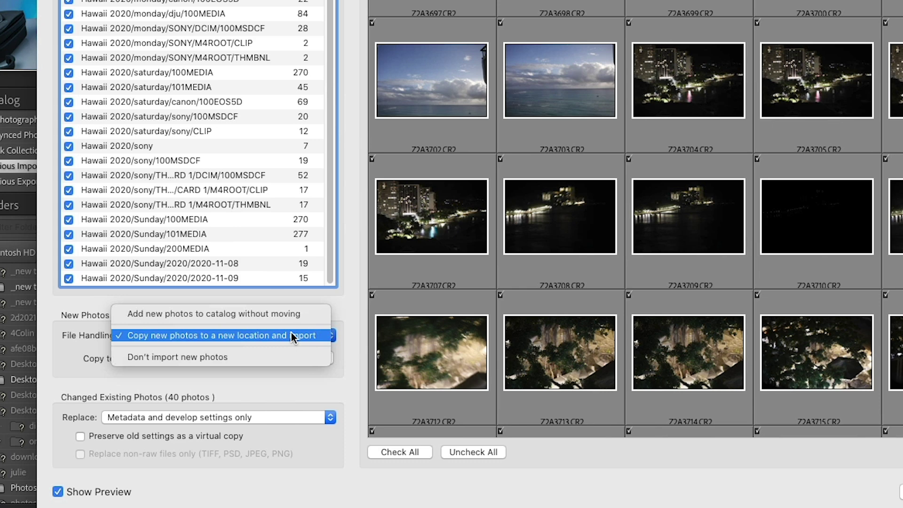
# Keep copying new photos to a new location, browsing to ThunderBay > photos > places
pyautogui.click(301, 339)
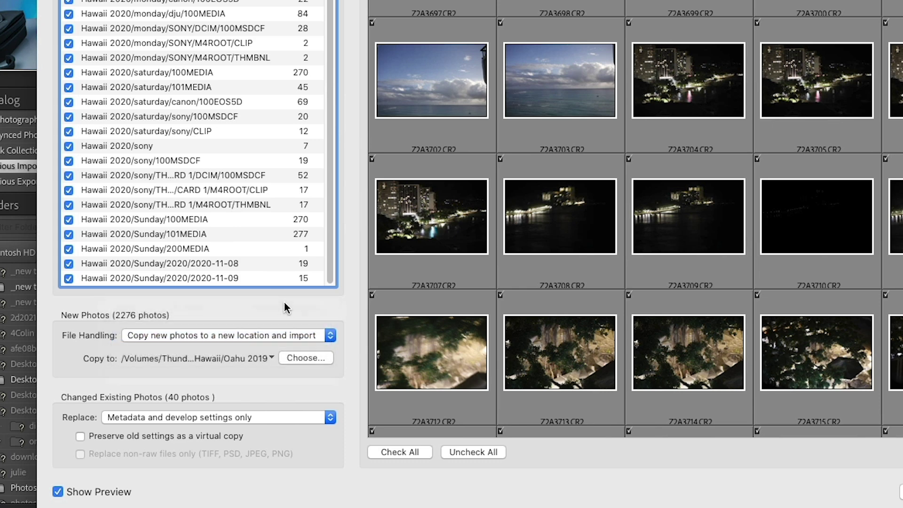
pyautogui.click(313, 359)
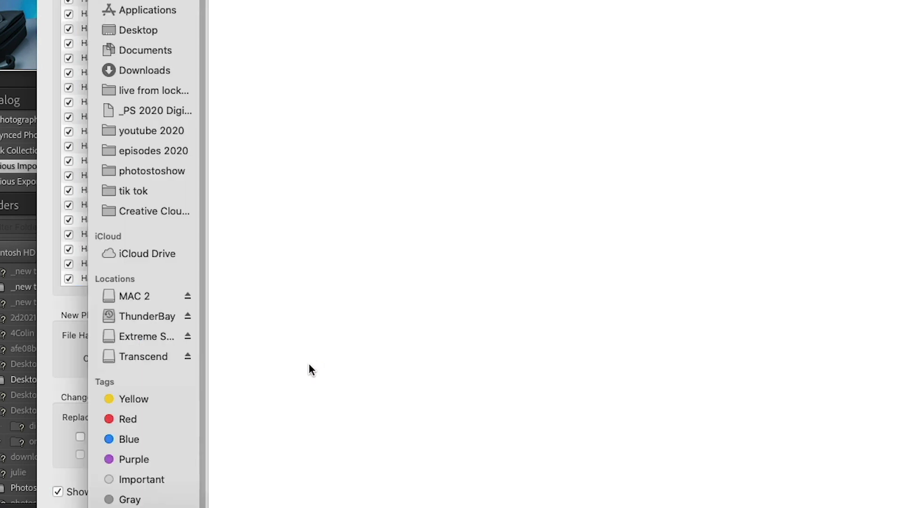
pyautogui.click(129, 317)
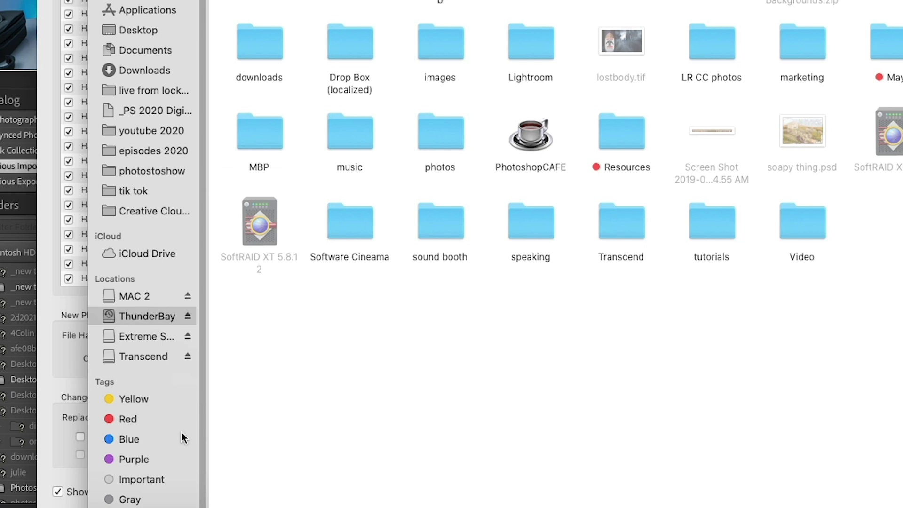
pyautogui.doubleClick(437, 148)
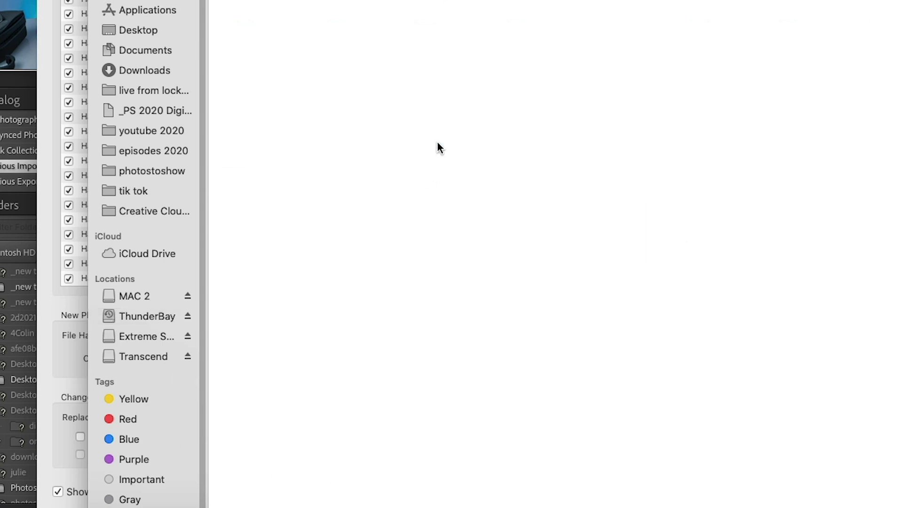
pyautogui.scroll(-15, 438, 148)
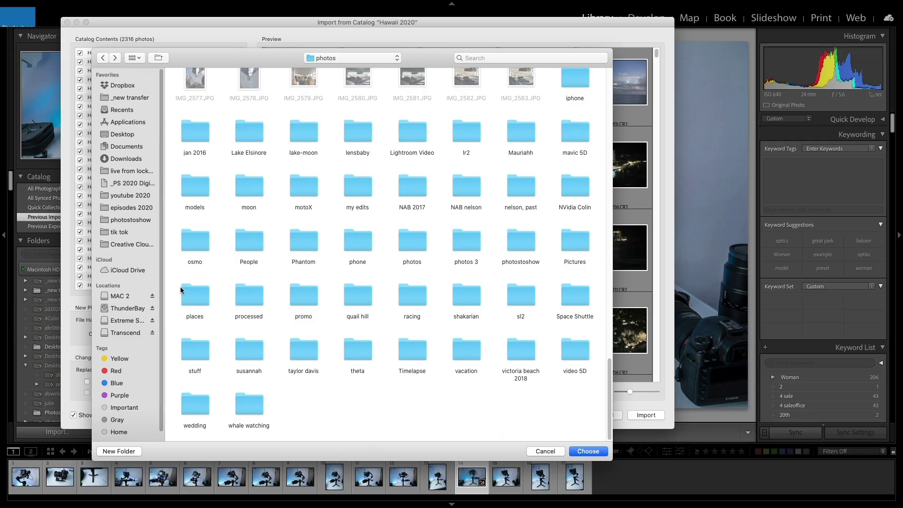
pyautogui.doubleClick(195, 295)
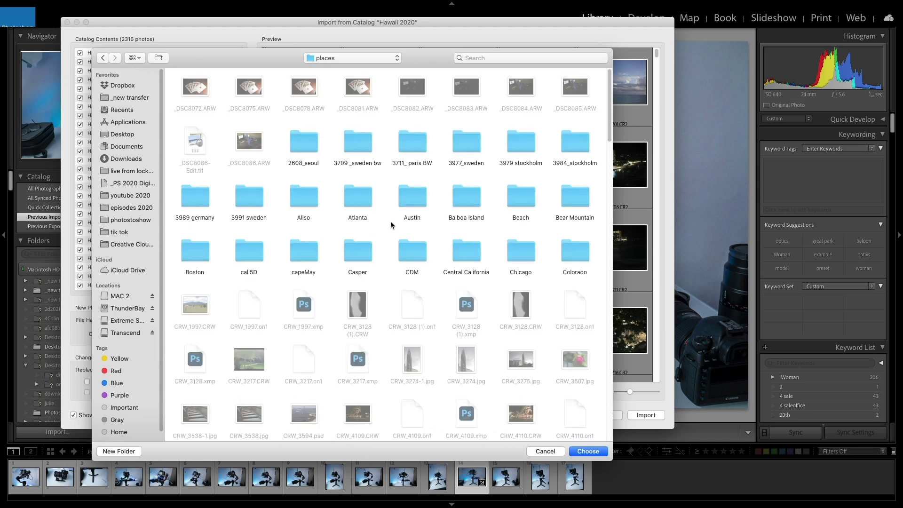
# Make a 'Hawaii 2020' folder in ThunderBay/photos/places and set it as the Copy to destination
pyautogui.scroll(-10, 392, 223)
pyautogui.moveTo(611, 183); pyautogui.dragTo(476, 374)
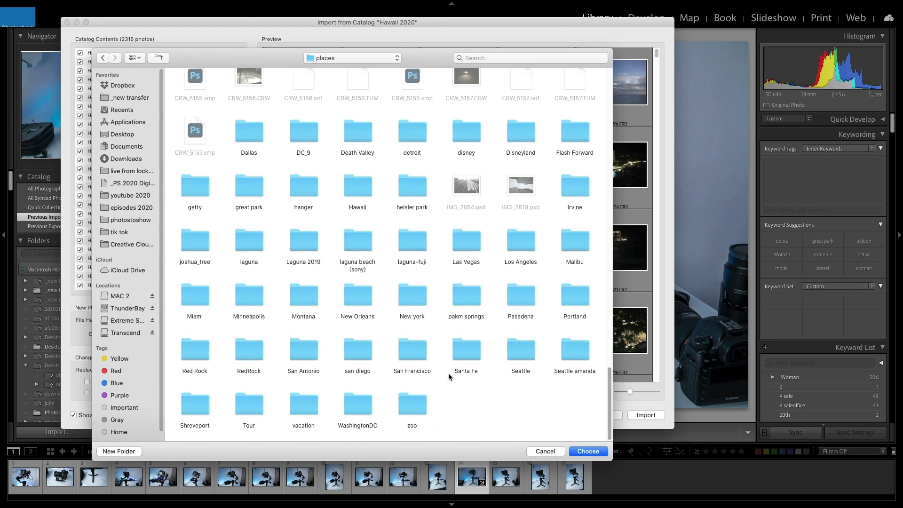
pyautogui.click(133, 451)
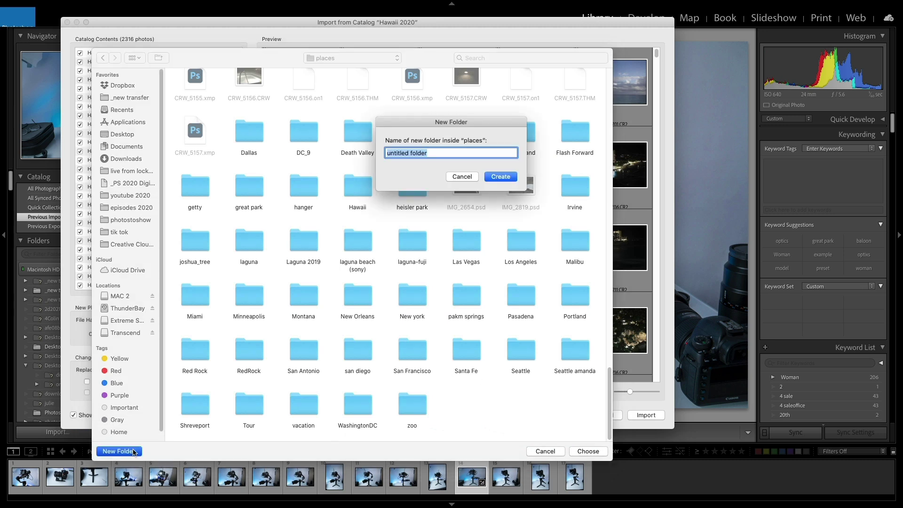
pyautogui.write('Hawaii 2020')
pyautogui.click(489, 178)
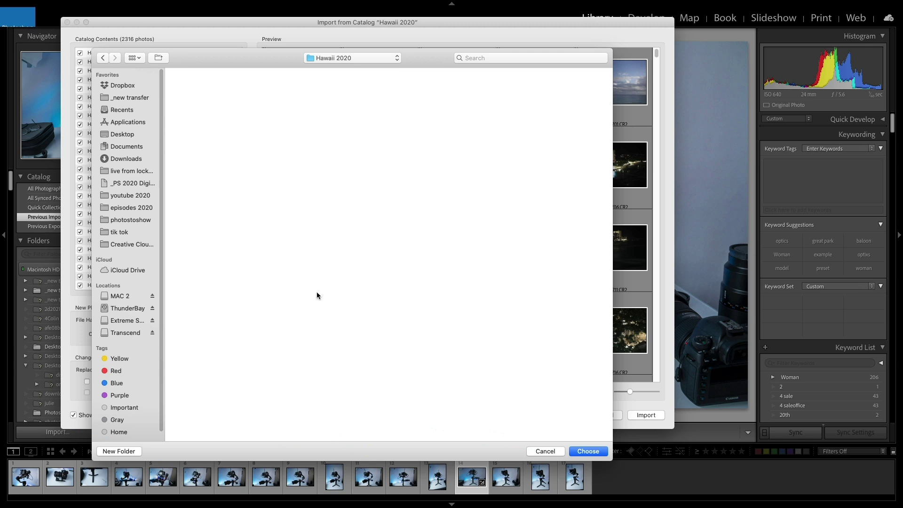
pyautogui.click(581, 448)
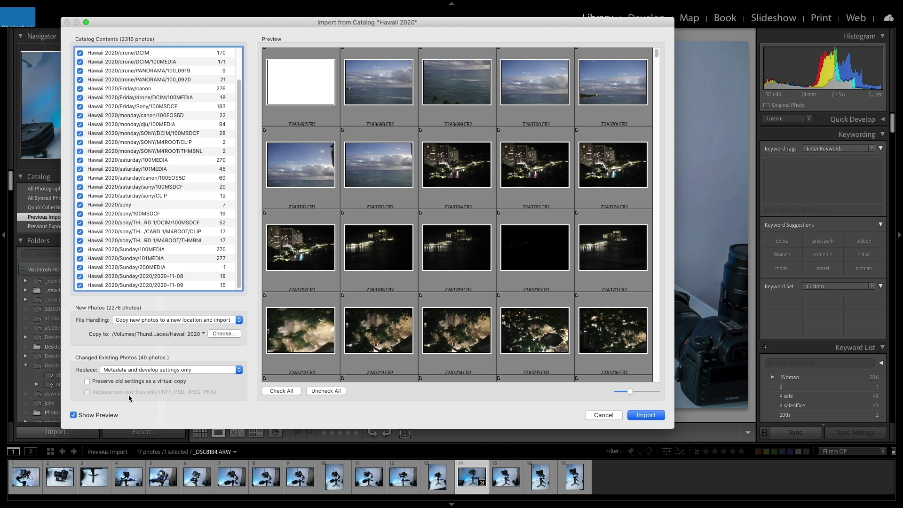
# Set changed photos to replace 'Metadata and develop settings only' and import the Hawaii 2020 catalog
pyautogui.click(134, 365)
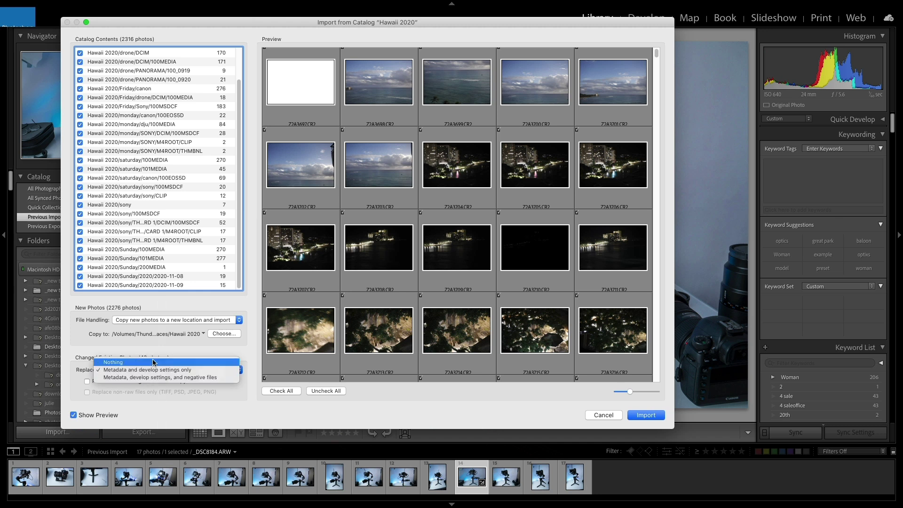
pyautogui.click(154, 362)
pyautogui.click(148, 370)
pyautogui.click(160, 377)
pyautogui.click(150, 369)
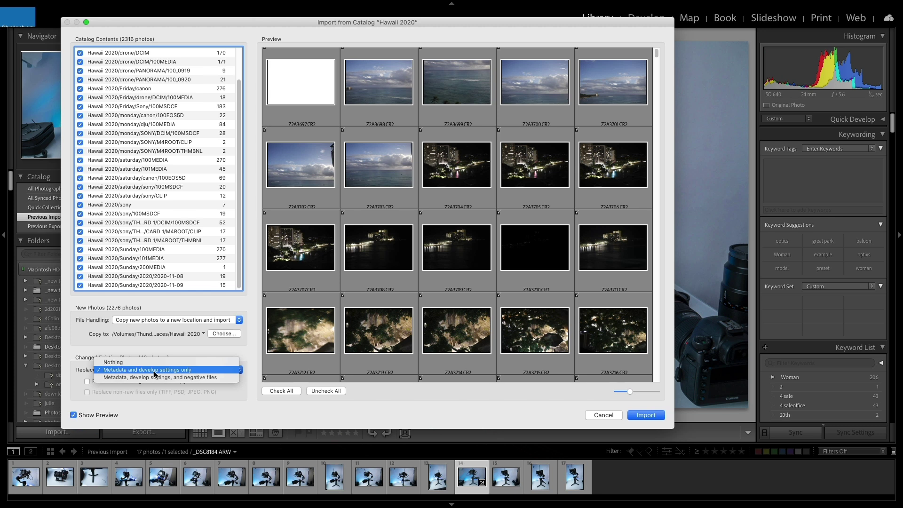
pyautogui.click(154, 372)
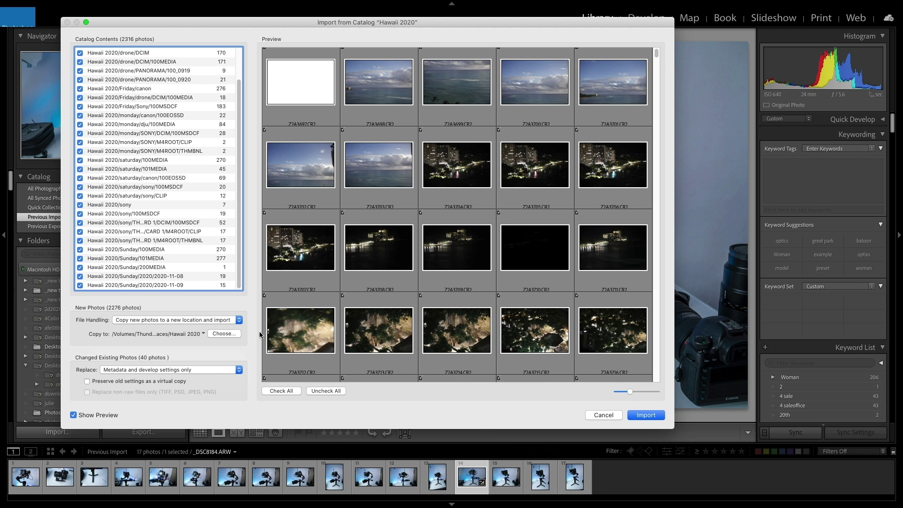
pyautogui.click(643, 415)
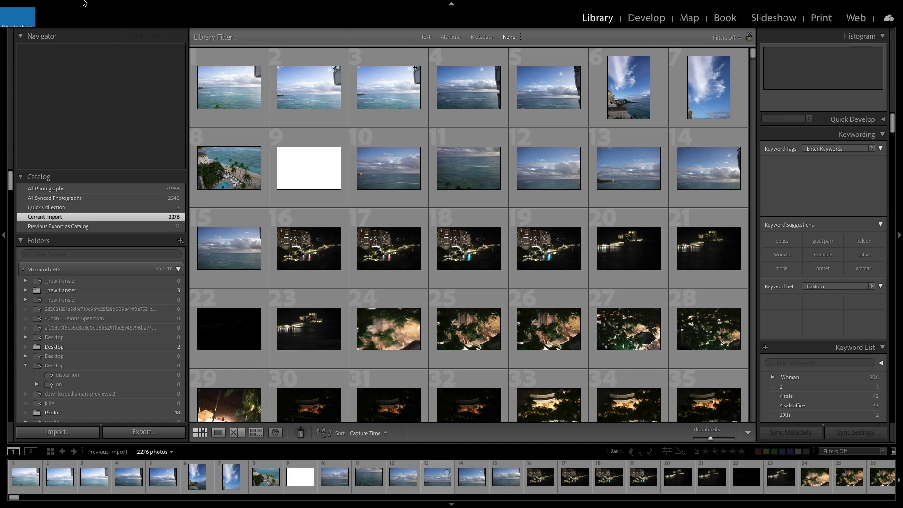
# Scroll through the 2276 imported Hawaii photos and bring up the Attribute filter
pyautogui.moveTo(83, 3)
pyautogui.moveTo(752, 62); pyautogui.dragTo(752, 309)
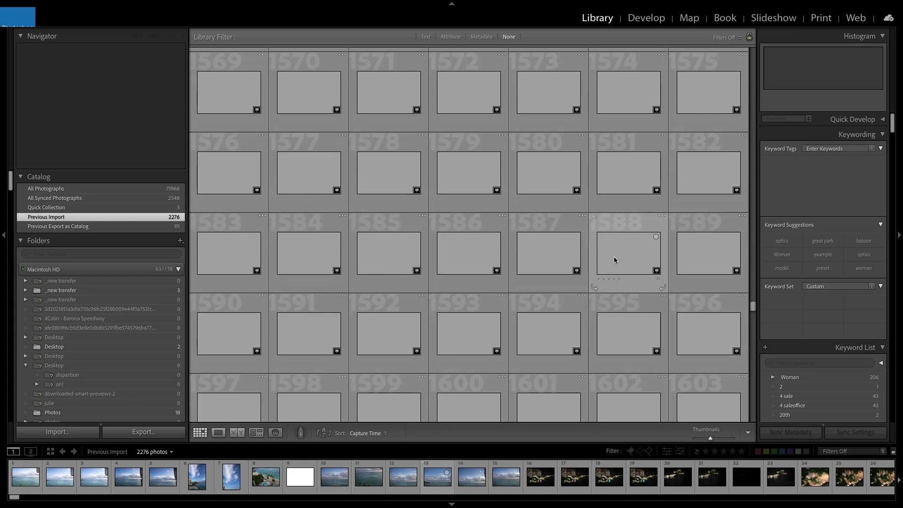
pyautogui.scroll(3, 613, 256)
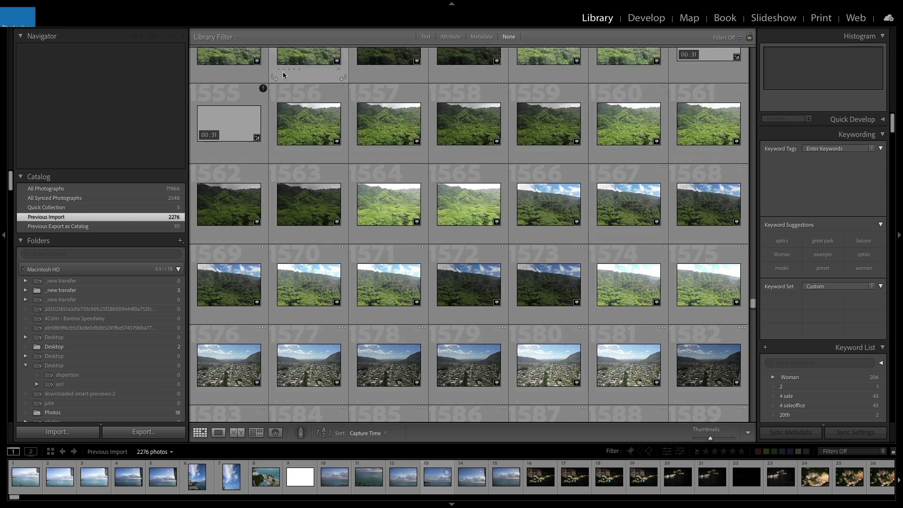
pyautogui.scroll(4, 562, 232)
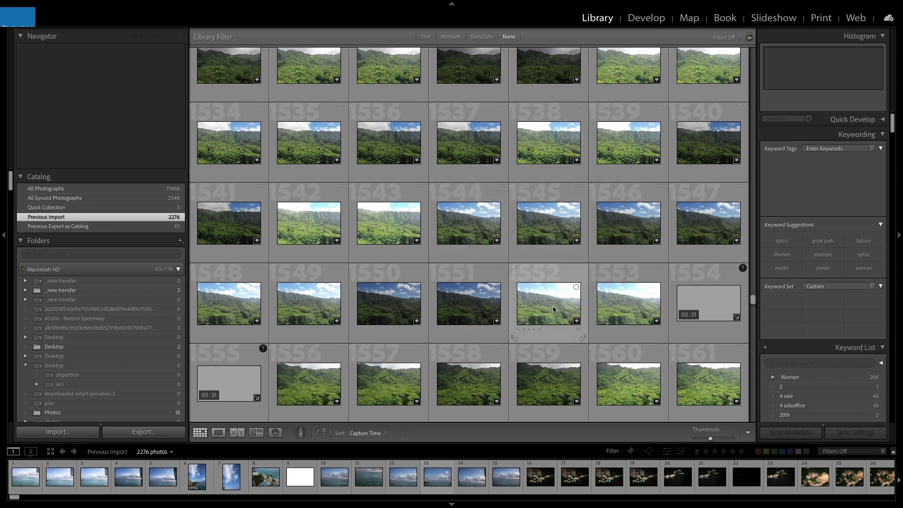
pyautogui.scroll(-8, 537, 173)
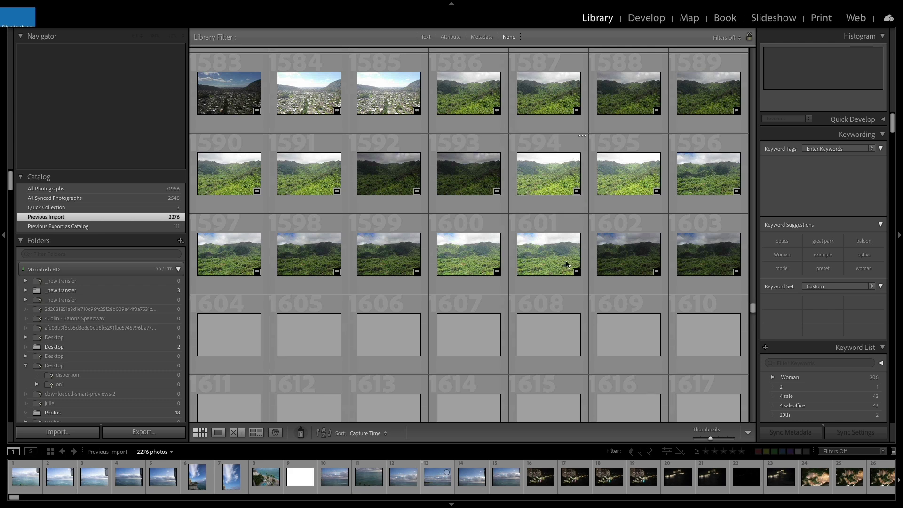
pyautogui.click(668, 452)
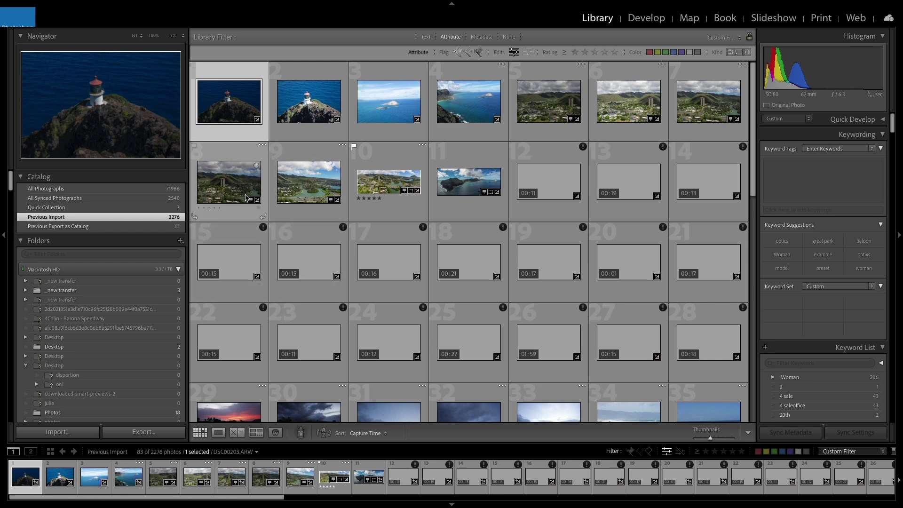
# Open the DJI_0560-Pano.dng panorama large from the 83 filtered photos
pyautogui.doubleClick(402, 188)
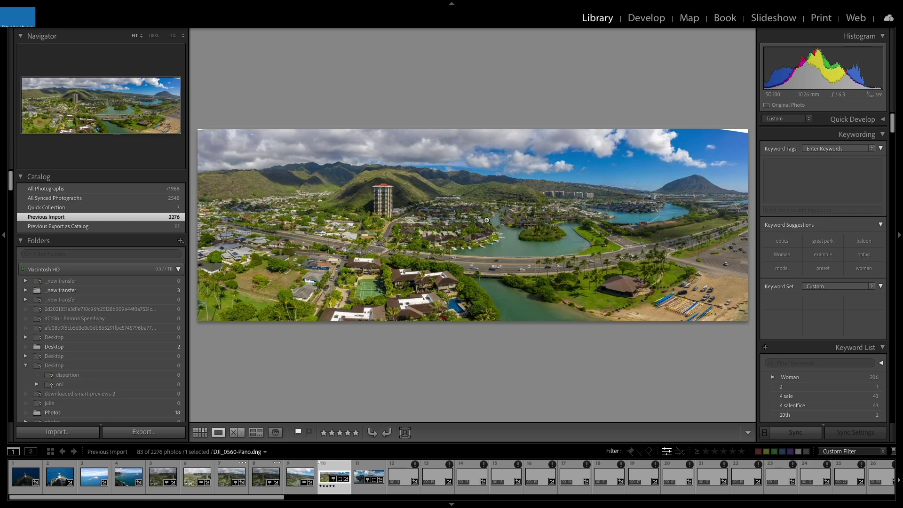
pyautogui.scroll(-10, 76, 307)
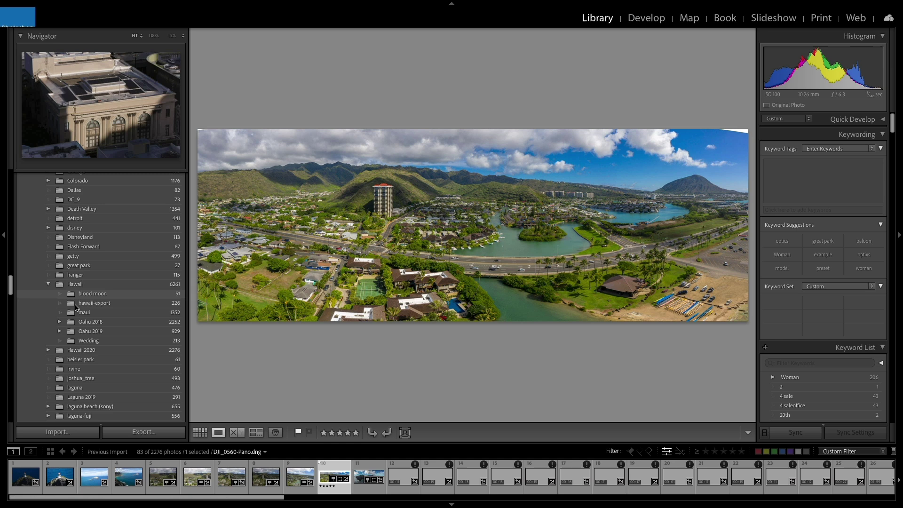
# Select the Hawaii 2020 folder and expand it to inspect its day subfolders, including Sunday
pyautogui.click(65, 352)
pyautogui.click(48, 351)
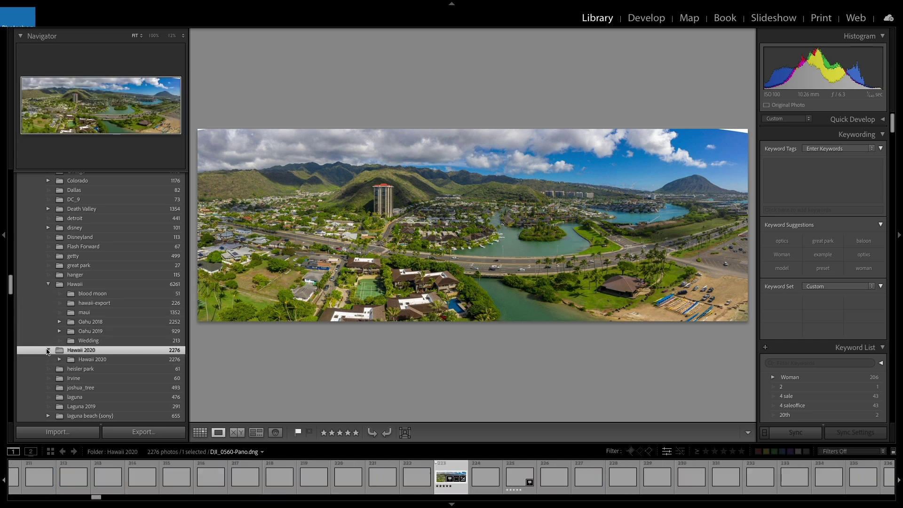
pyautogui.click(60, 359)
pyautogui.scroll(-4, 101, 324)
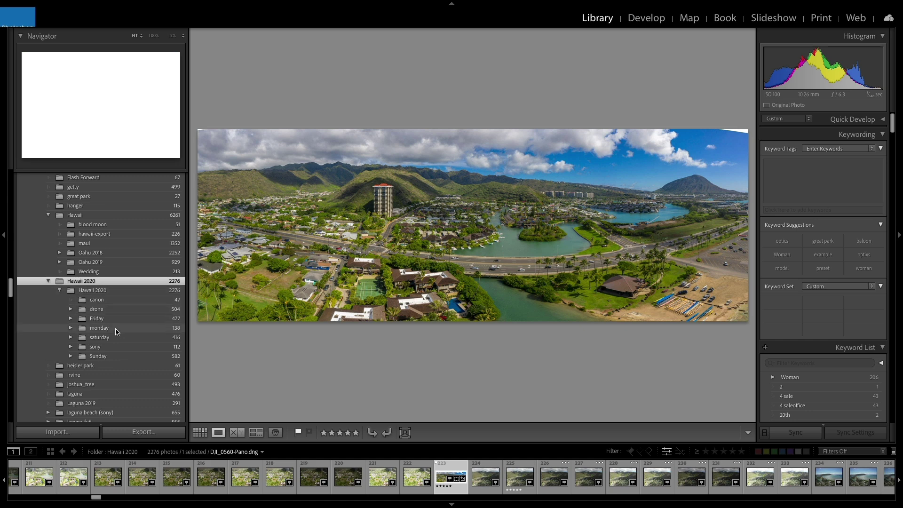
pyautogui.click(71, 357)
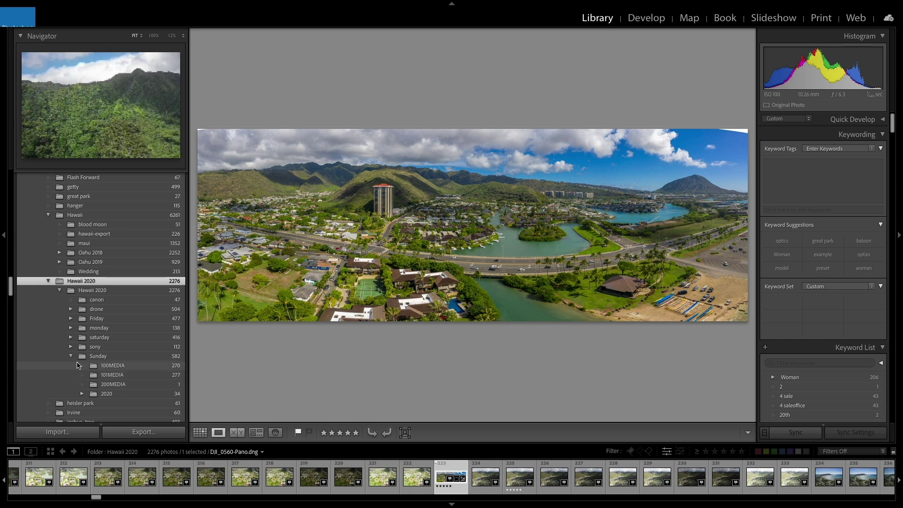
pyautogui.click(71, 356)
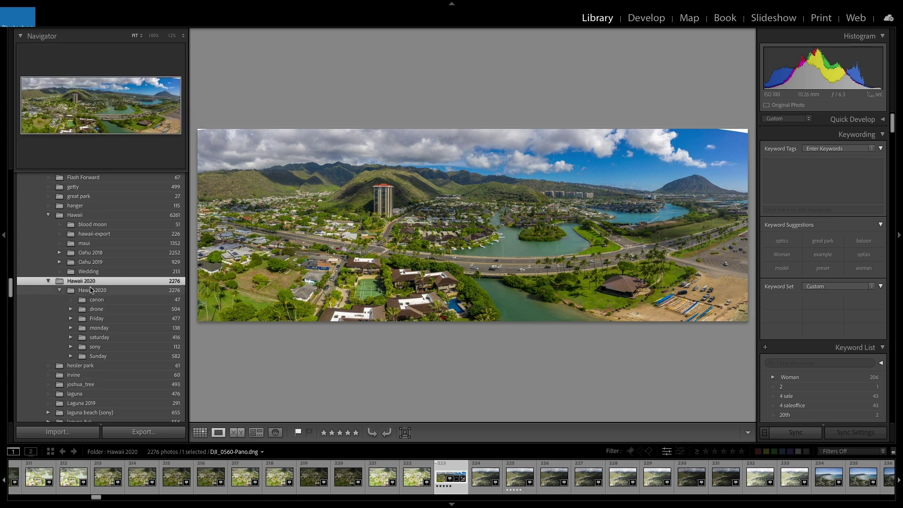
# Pick the inner Hawaii 2020 subfolder, then show the Hawaii 2020 collection's photos in Grid view
pyautogui.click(93, 291)
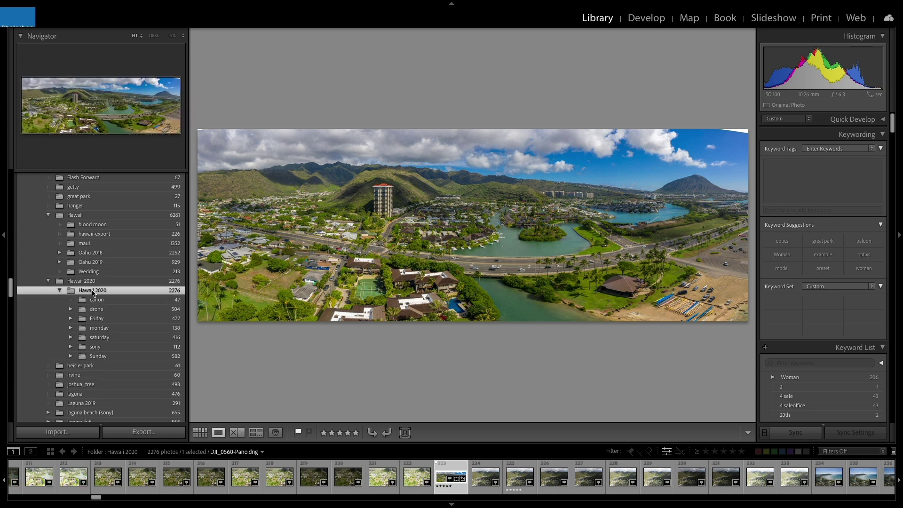
pyautogui.moveTo(93, 292)
pyautogui.mouseDown()
pyautogui.moveTo(95, 429)
pyautogui.moveTo(100, 232)
pyautogui.moveTo(99, 400)
pyautogui.moveTo(90, 281)
pyautogui.mouseUp()
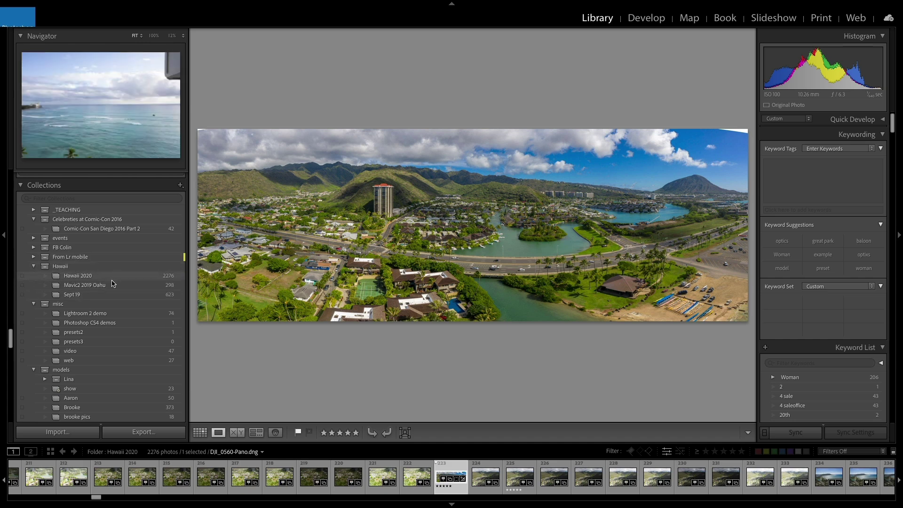
pyautogui.click(85, 276)
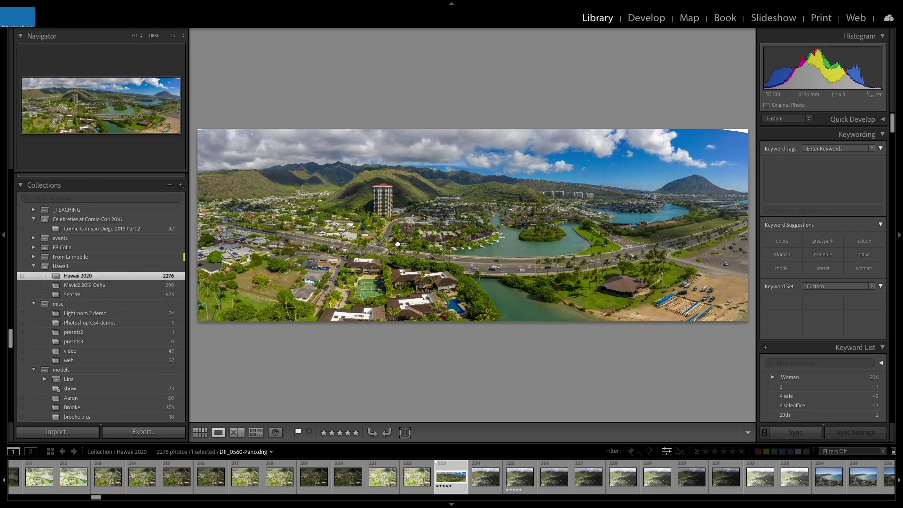
pyautogui.press('g')
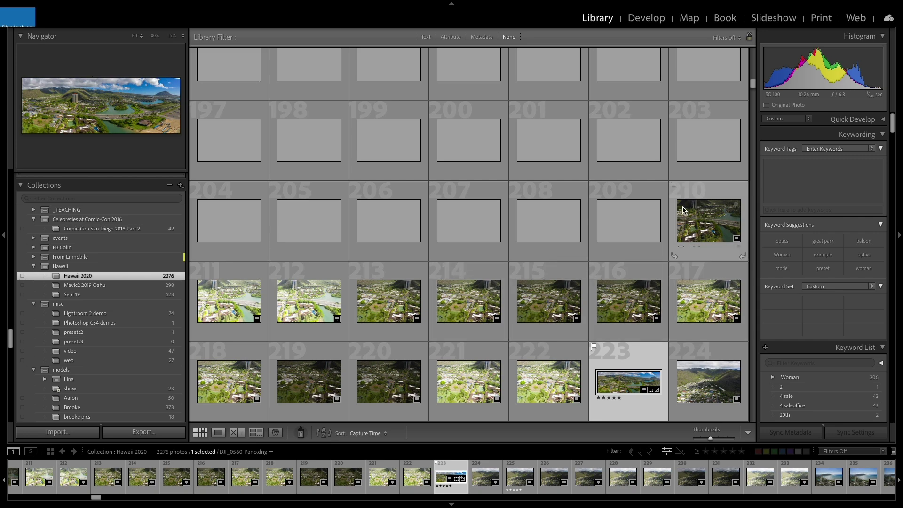